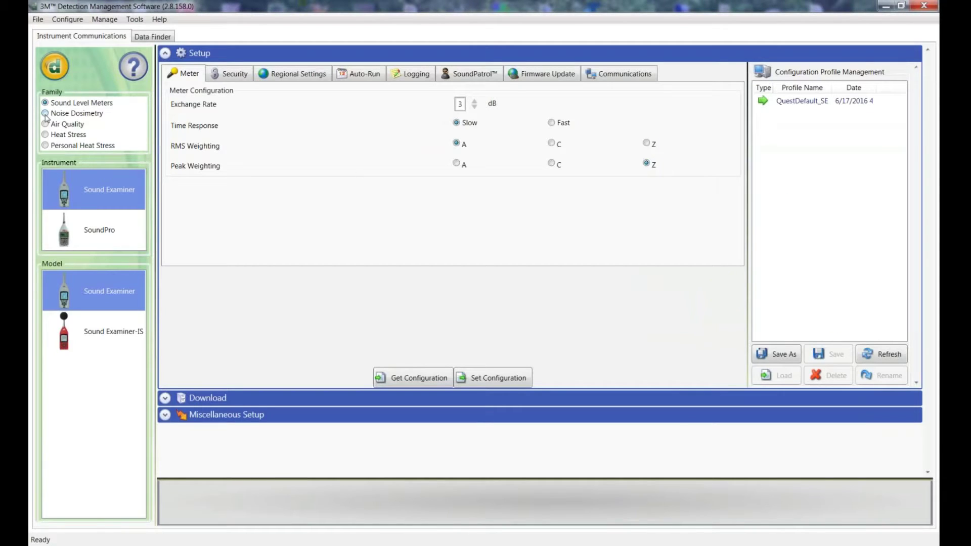
# - Choose the Noise Dosimetry family and the Edge 5 model to show its OSHA HC, OSHA PEL and ACGIH meters
pyautogui.click(45, 114)
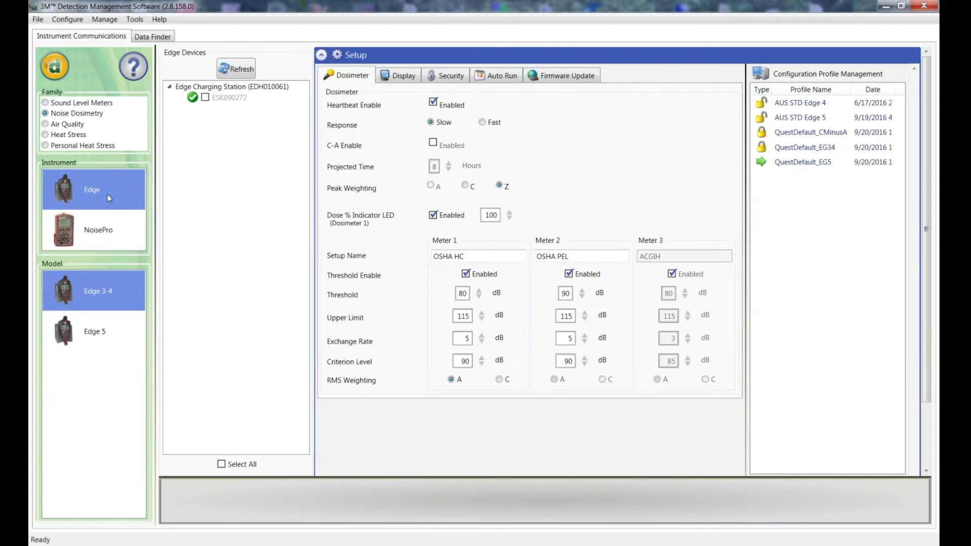
pyautogui.click(104, 338)
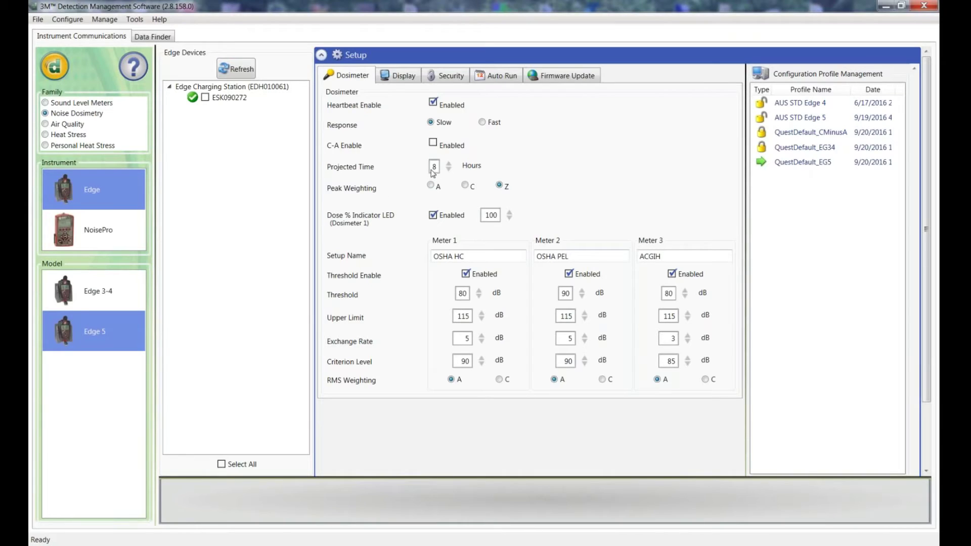
# - Set Peak Weighting to C and rename Meter 1's setup to AUS STD
pyautogui.click(465, 185)
pyautogui.moveTo(477, 258); pyautogui.dragTo(409, 263)
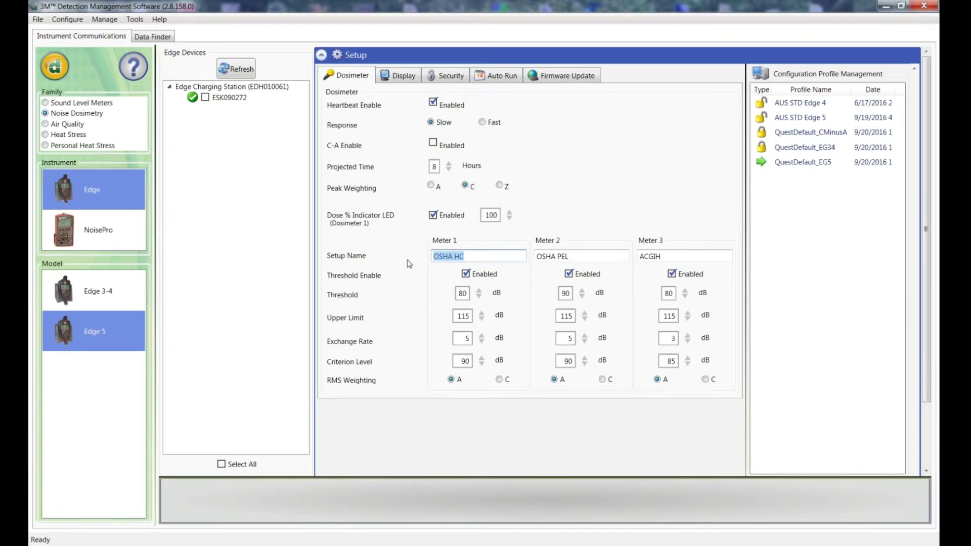
pyautogui.write('AUS STD')
# - Copy AUS STD into the Meter 2 and Meter 3 setup names, and disable Meter 1's threshold
pyautogui.moveTo(464, 257); pyautogui.dragTo(435, 259)
pyautogui.hotkey('ctrl', 'c')
pyautogui.press('Tab')
pyautogui.hotkey('ctrl', 'v')
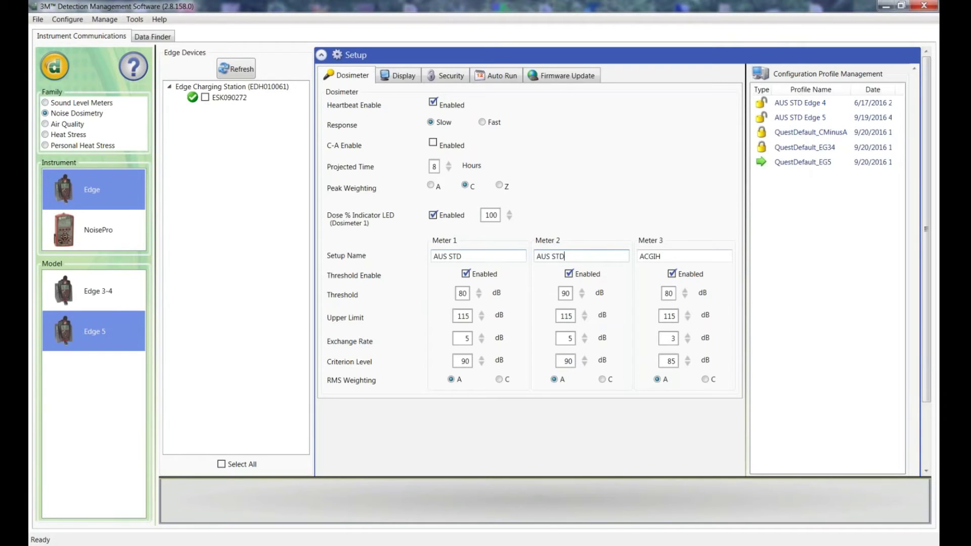
pyautogui.click(690, 259)
pyautogui.hotkey('ctrl', 'a')
pyautogui.hotkey('ctrl', 'v')
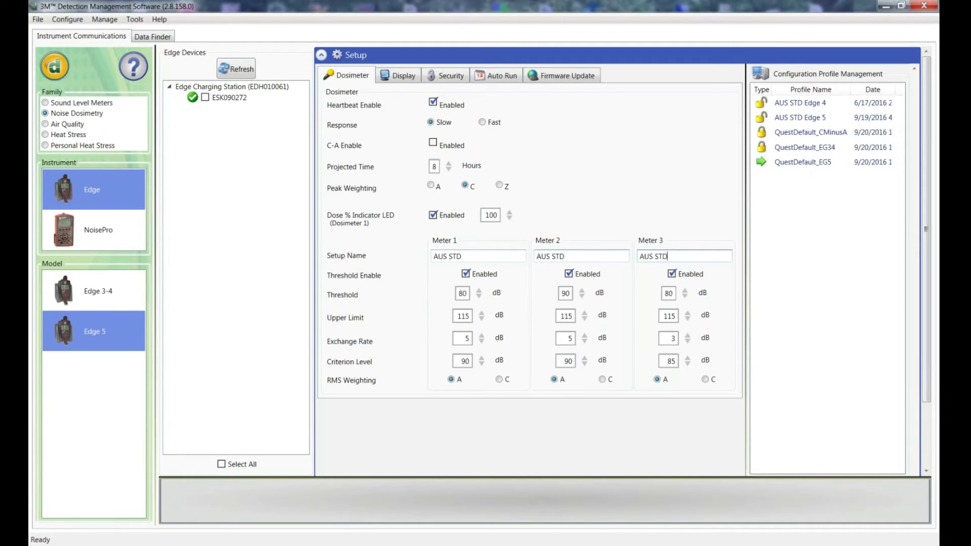
pyautogui.click(467, 274)
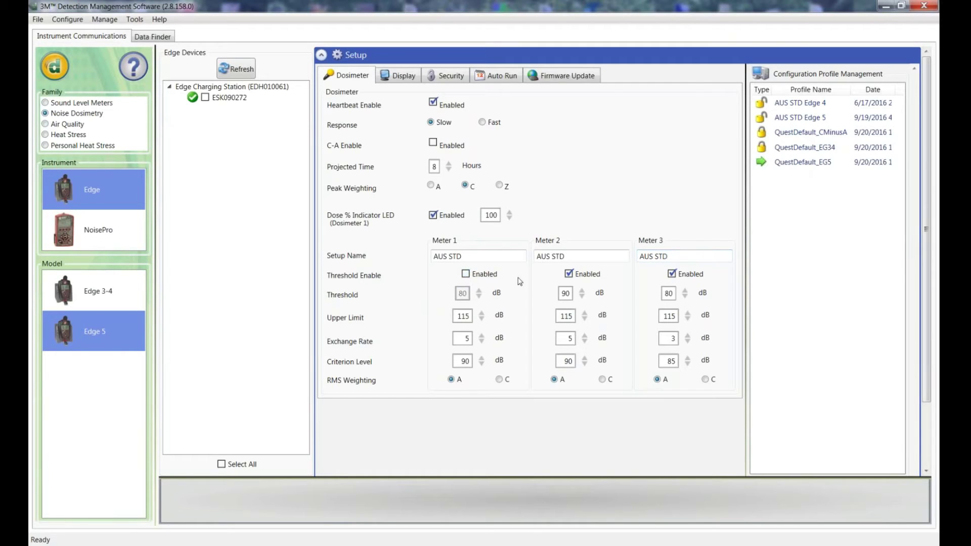
# - Disable the Meter 2 and Meter 3 thresholds and set all three upper limits to 140 dB
pyautogui.click(569, 274)
pyautogui.click(672, 274)
pyautogui.doubleClick(470, 316)
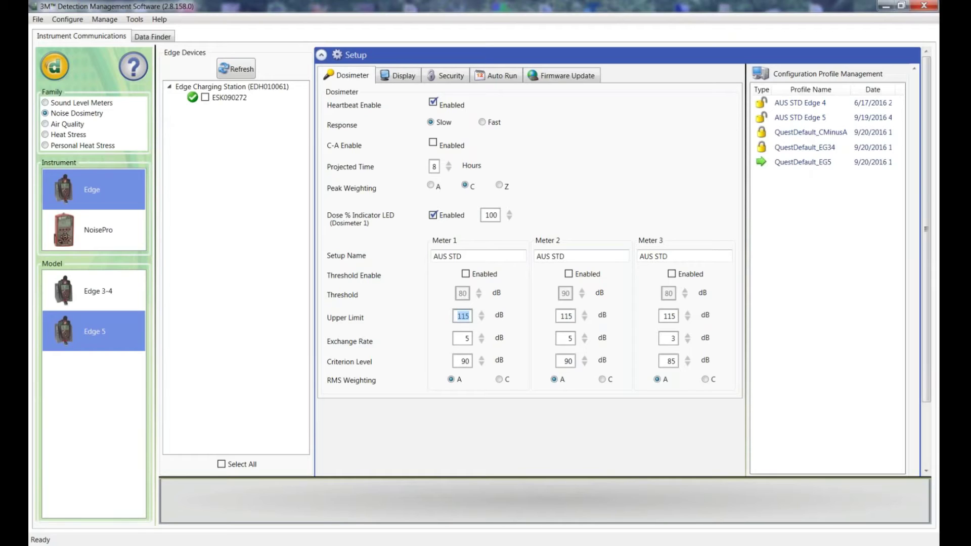
pyautogui.write('140')
pyautogui.doubleClick(566, 316)
pyautogui.write('140')
pyautogui.click(665, 316)
pyautogui.moveTo(664, 316); pyautogui.dragTo(688, 319)
pyautogui.write('140')
# - Change the Meter 1 and Meter 2 exchange rates to 3 dB
pyautogui.click(460, 339)
pyautogui.press('Delete')
pyautogui.write('3')
pyautogui.click(570, 339)
pyautogui.write('3')
pyautogui.press('Delete')
# - Set the criterion level to 85 dB on all three meters
pyautogui.doubleClick(464, 362)
pyautogui.write('85')
pyautogui.click(585, 364)
pyautogui.doubleClick(666, 361)
pyautogui.click(444, 417)
pyautogui.click(404, 80)
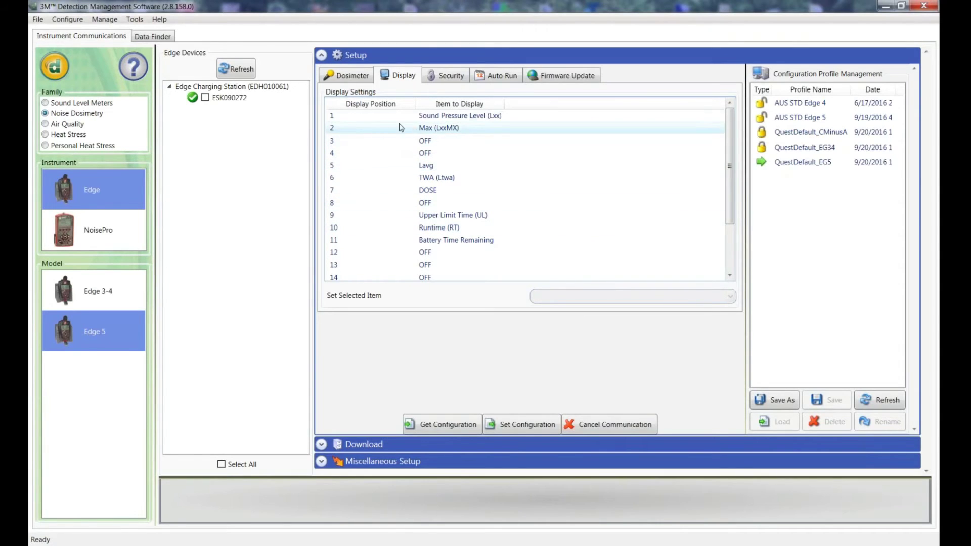
# - Set display positions 2–4 to Leq, Peak (LxPK) and Current Time
pyautogui.click(448, 128)
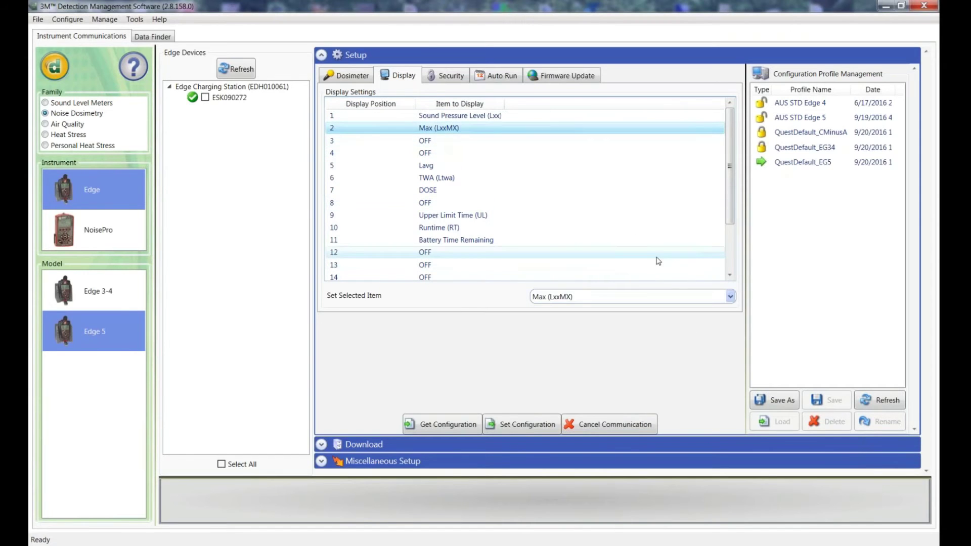
pyautogui.click(730, 297)
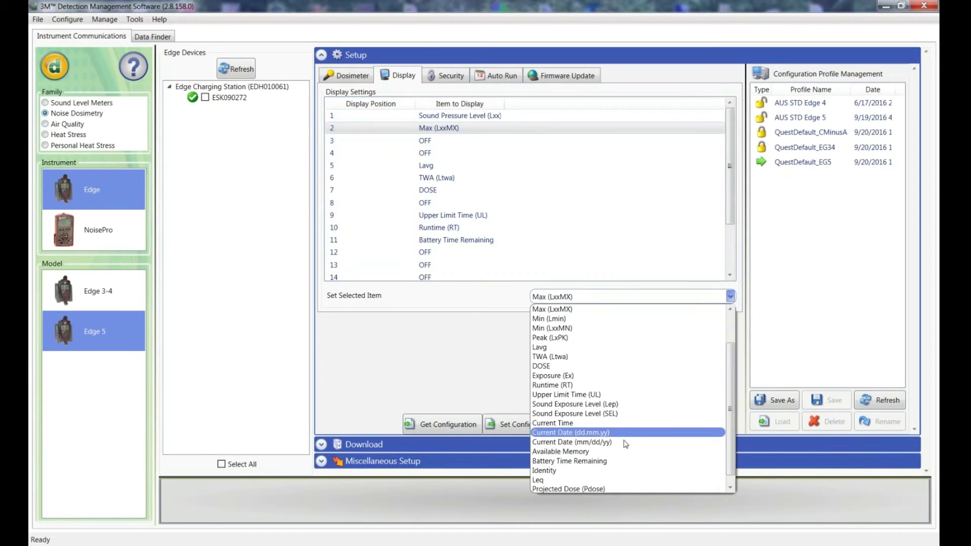
pyautogui.click(556, 482)
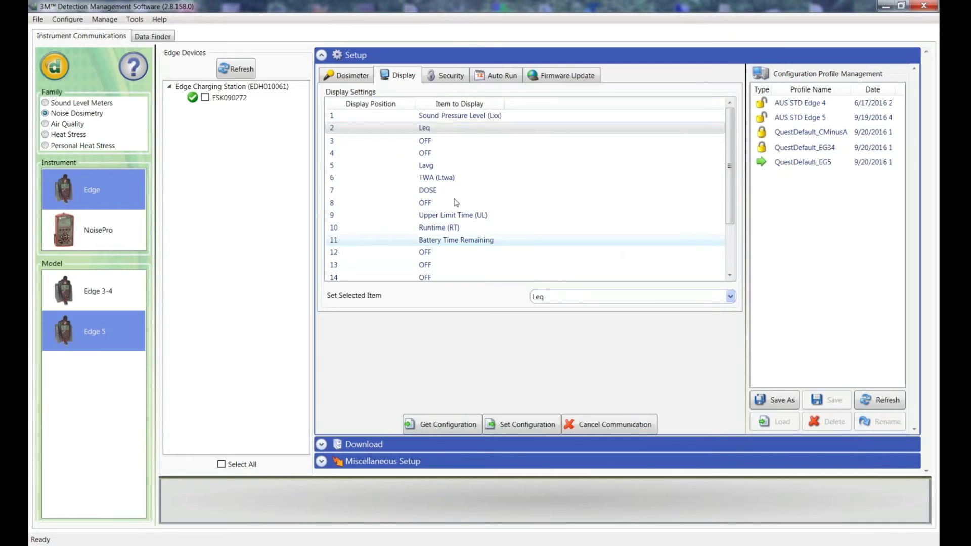
pyautogui.click(422, 141)
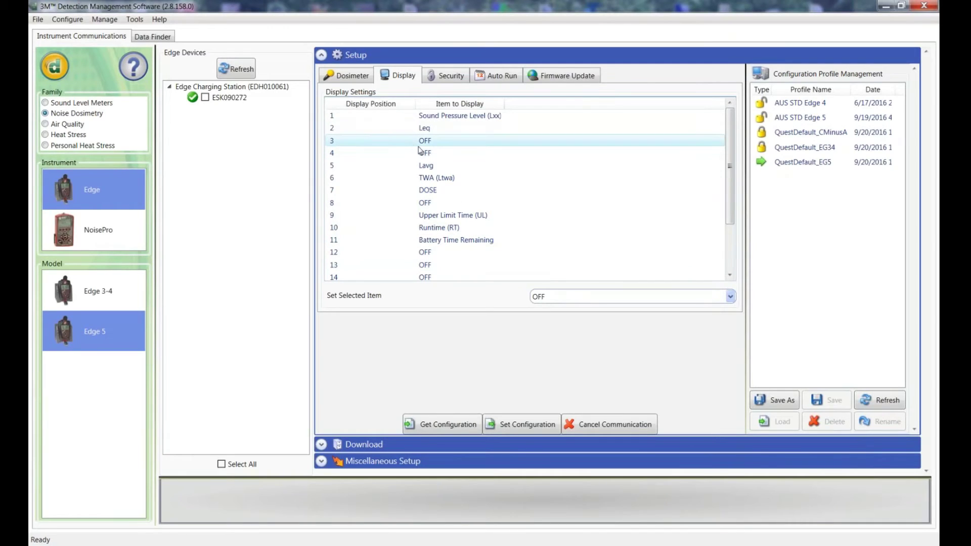
pyautogui.click(730, 296)
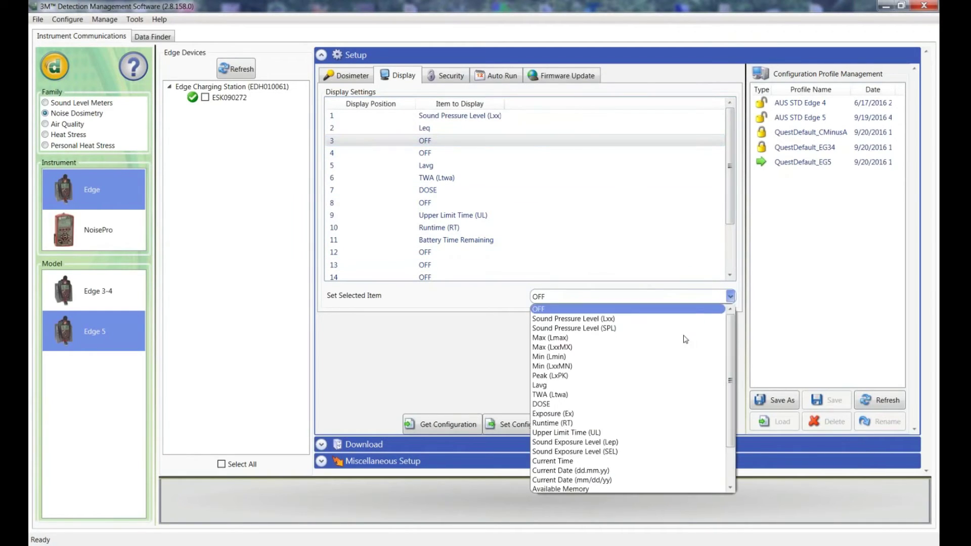
pyautogui.click(551, 375)
pyautogui.click(422, 153)
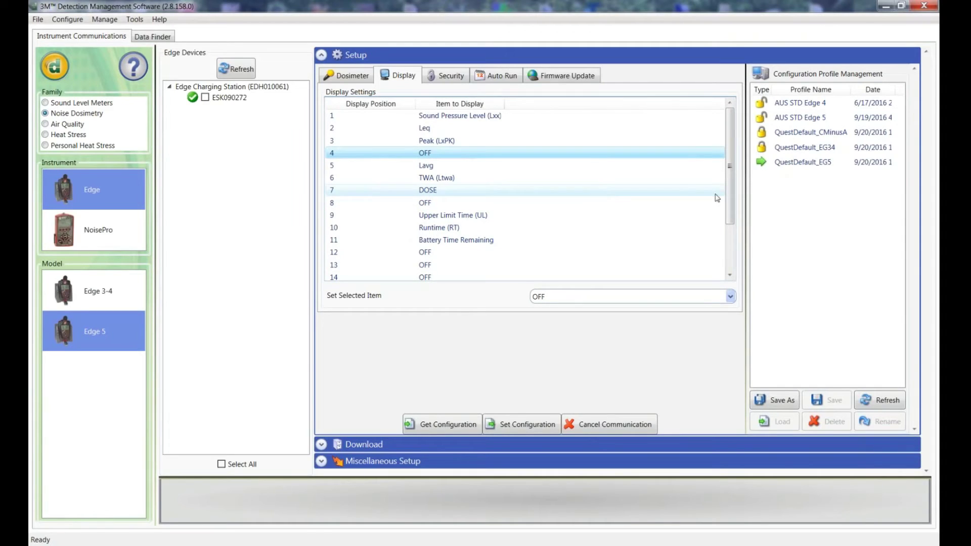
pyautogui.click(731, 297)
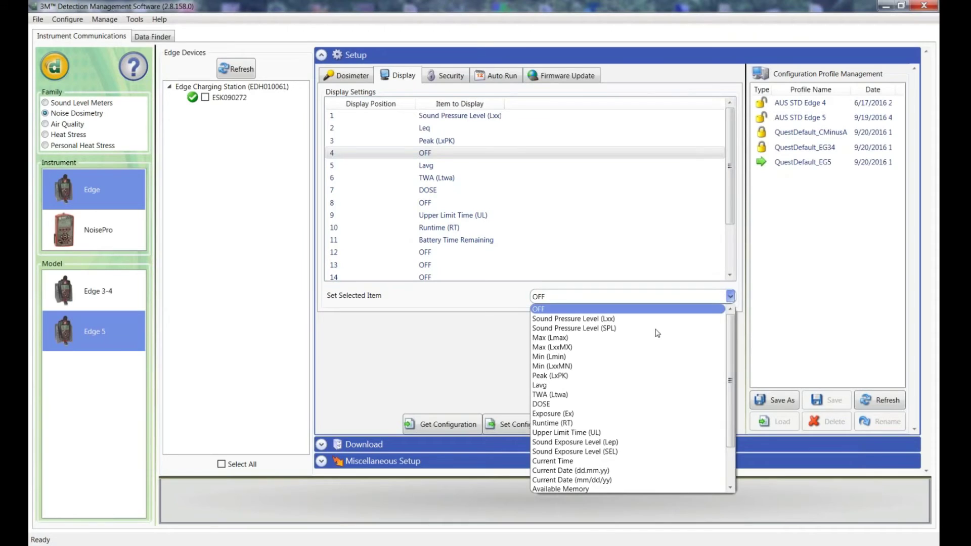
pyautogui.click(553, 460)
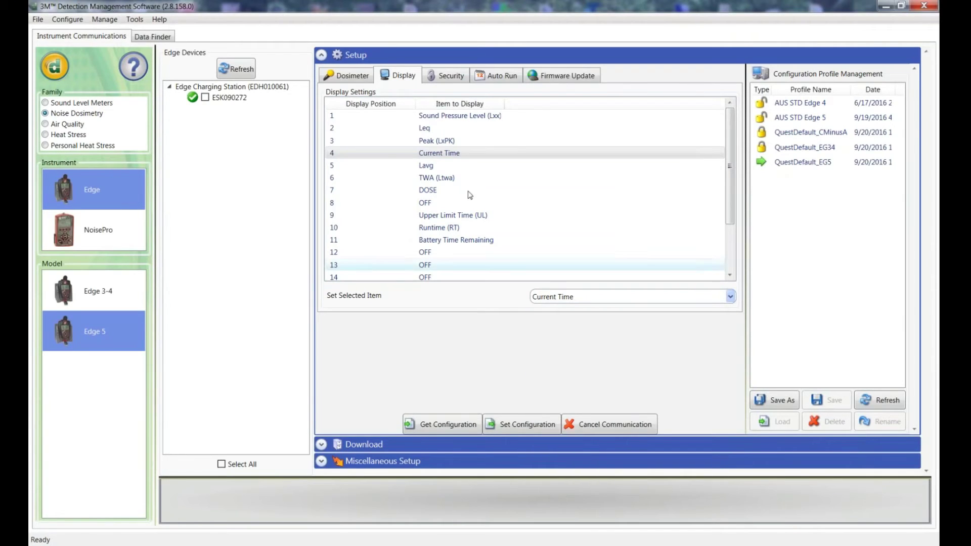
# - Set display positions 5–7 to Current Date (dd.mm.yy), Available Memory and Battery Time Remaining
pyautogui.click(435, 166)
pyautogui.click(731, 297)
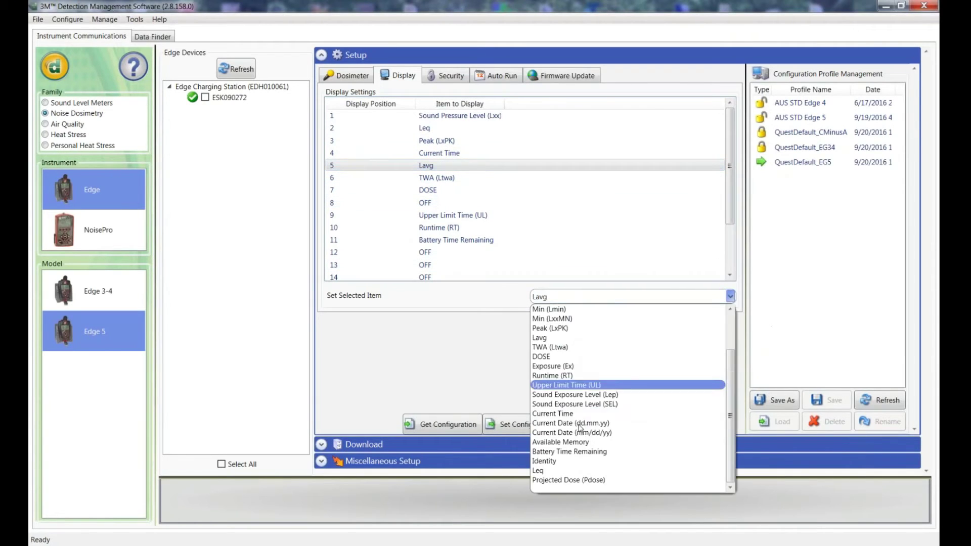
pyautogui.click(555, 424)
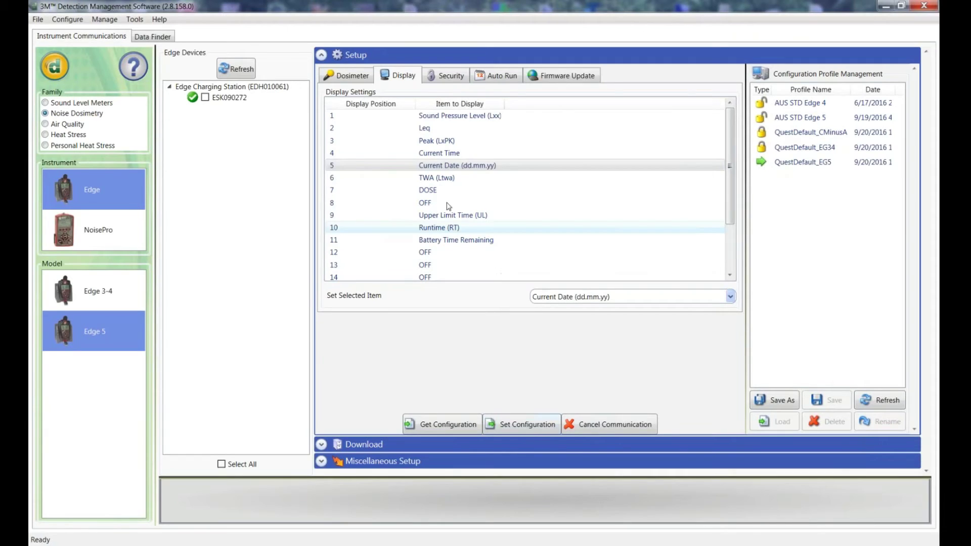
pyautogui.click(531, 177)
pyautogui.click(730, 297)
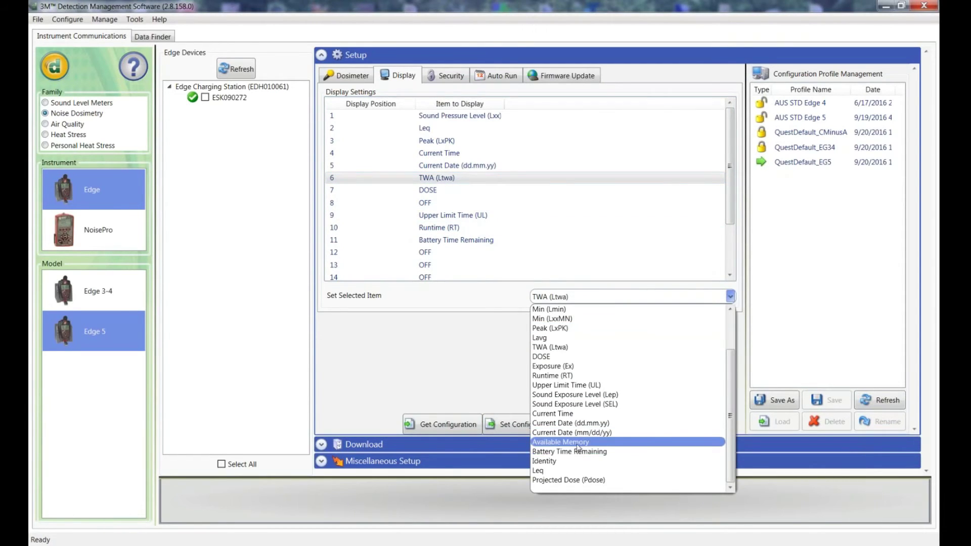
pyautogui.click(560, 442)
pyautogui.click(506, 190)
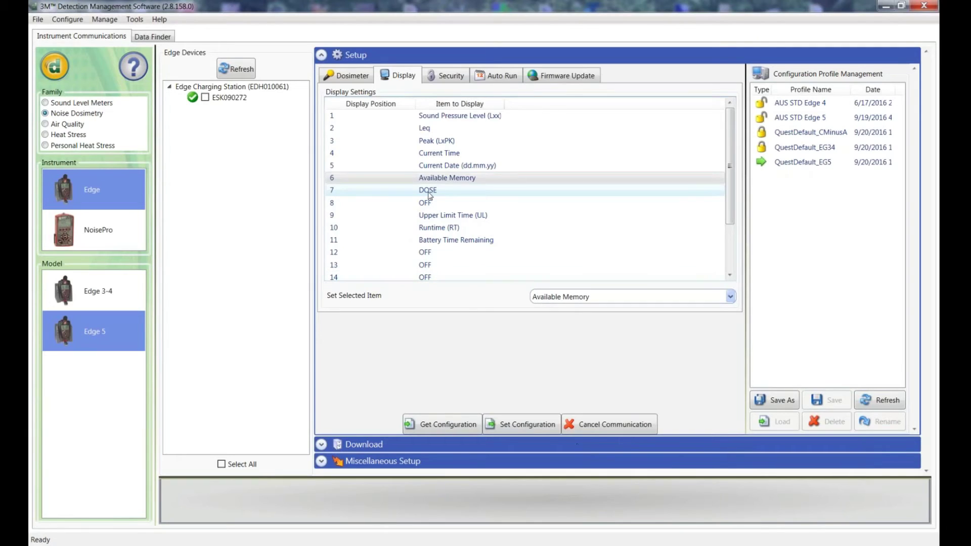
pyautogui.click(730, 297)
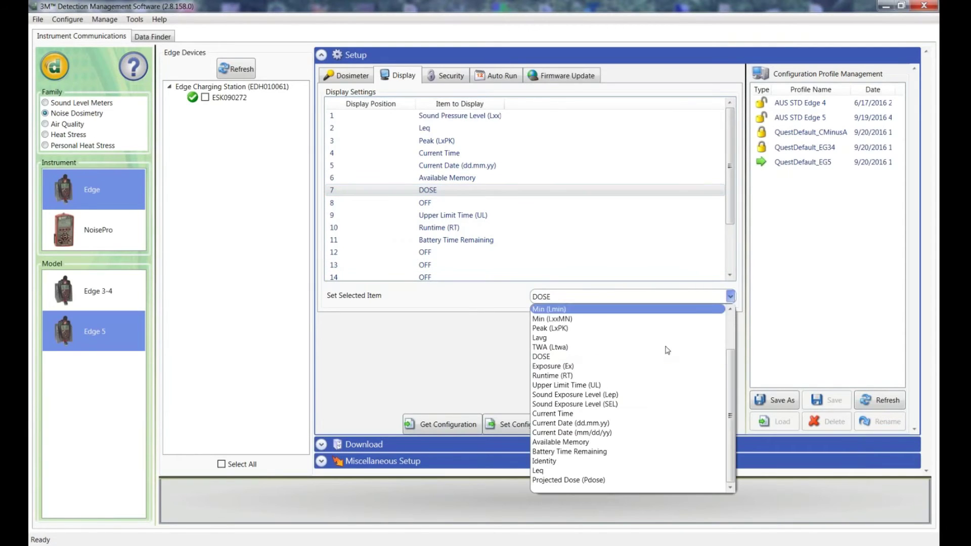
pyautogui.click(553, 452)
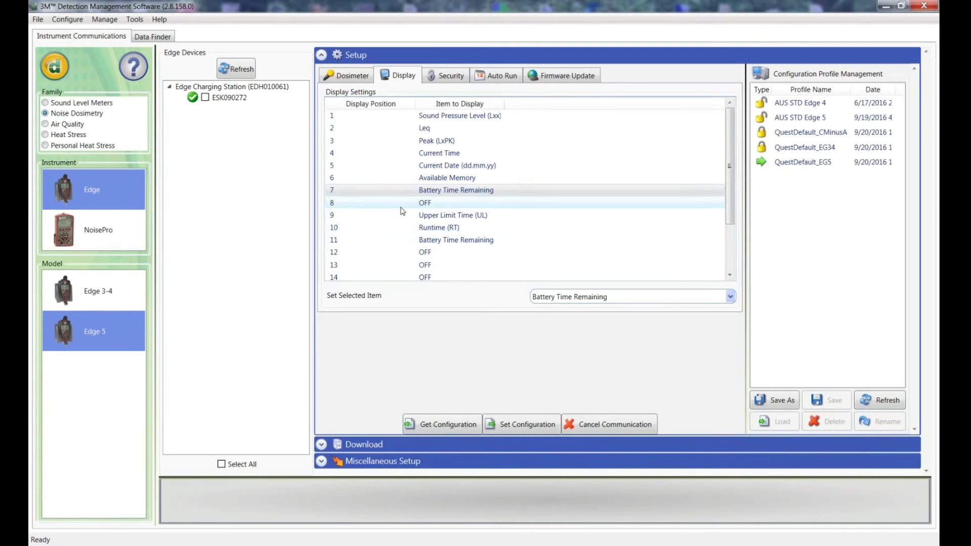
pyautogui.click(504, 218)
pyautogui.click(730, 297)
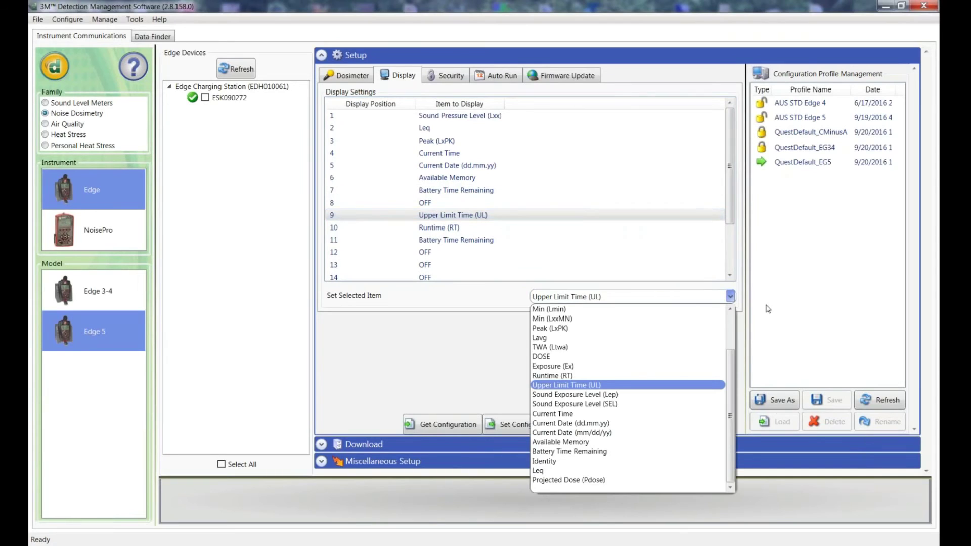
# - Set display positions 9, 10 and 11 to OFF
pyautogui.scroll(2, 607, 385)
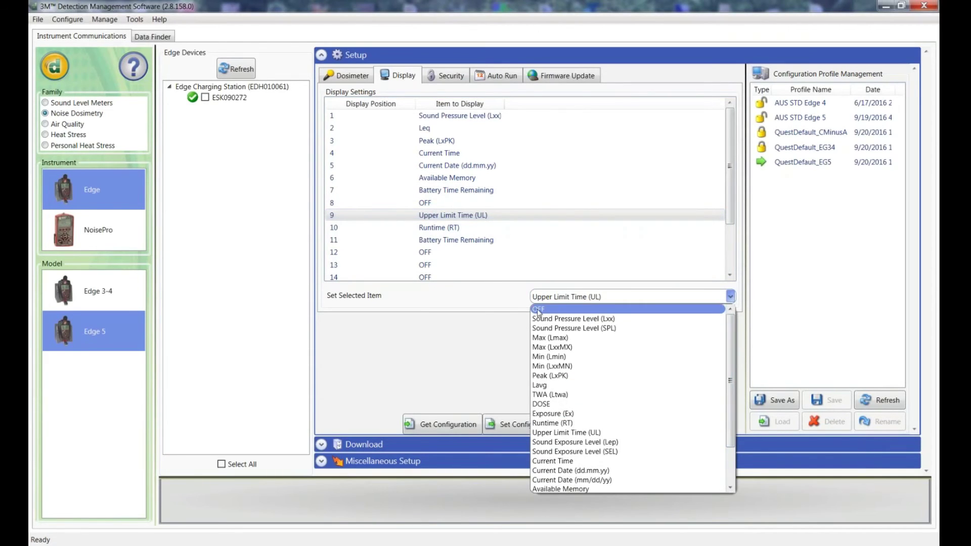
pyautogui.click(539, 310)
pyautogui.click(464, 228)
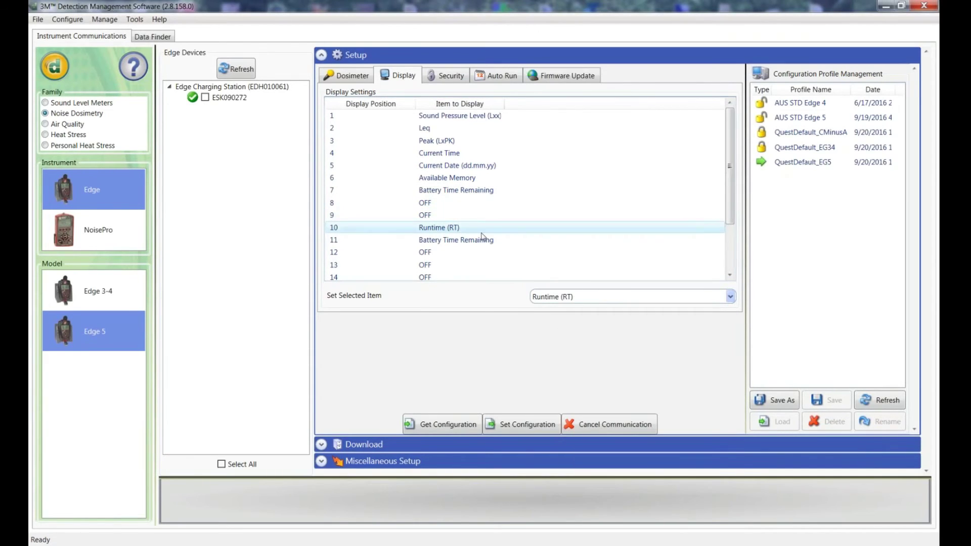
pyautogui.click(730, 294)
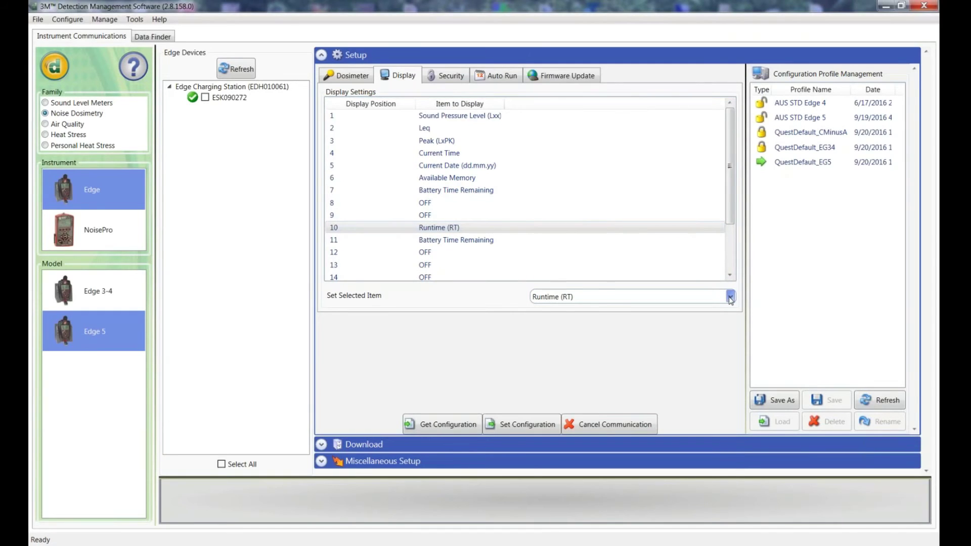
pyautogui.scroll(2, 558, 319)
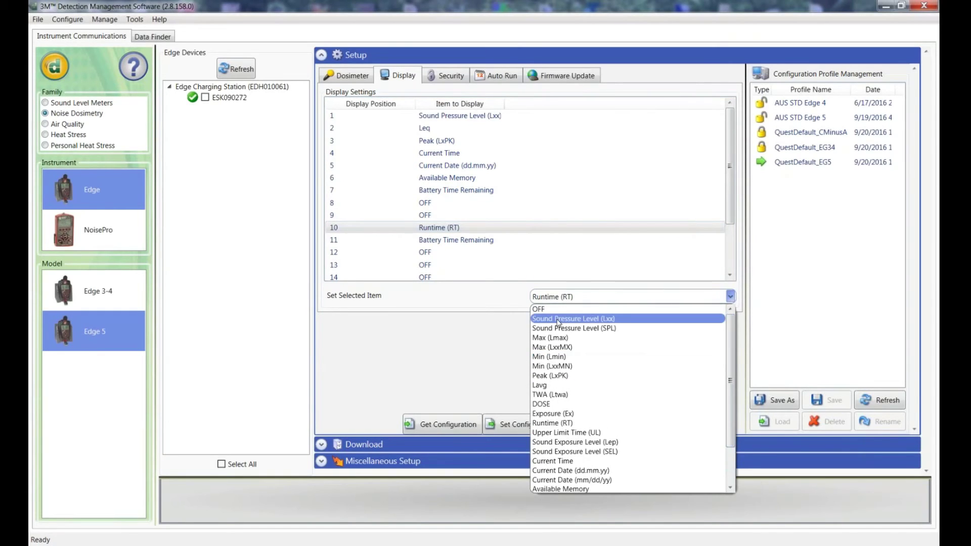
pyautogui.click(557, 310)
pyautogui.click(466, 240)
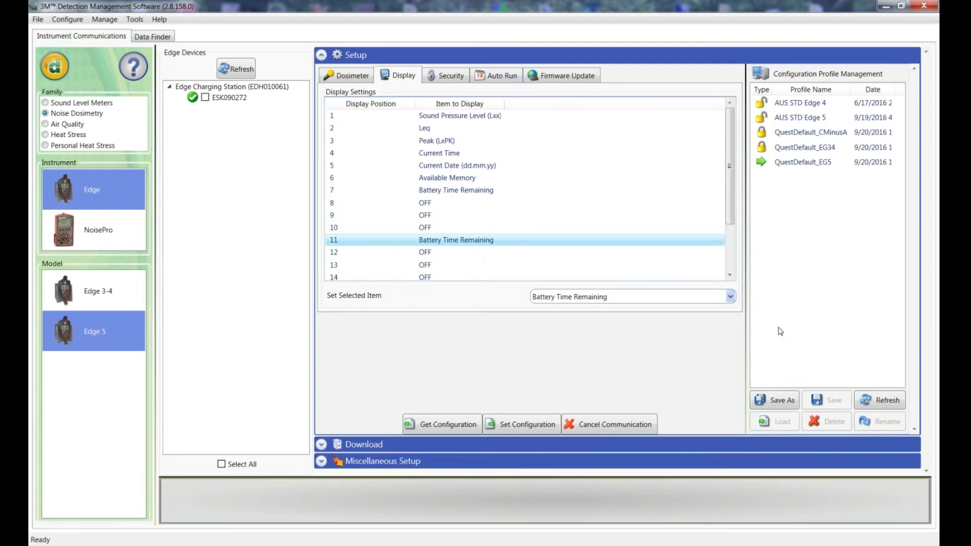
pyautogui.click(730, 296)
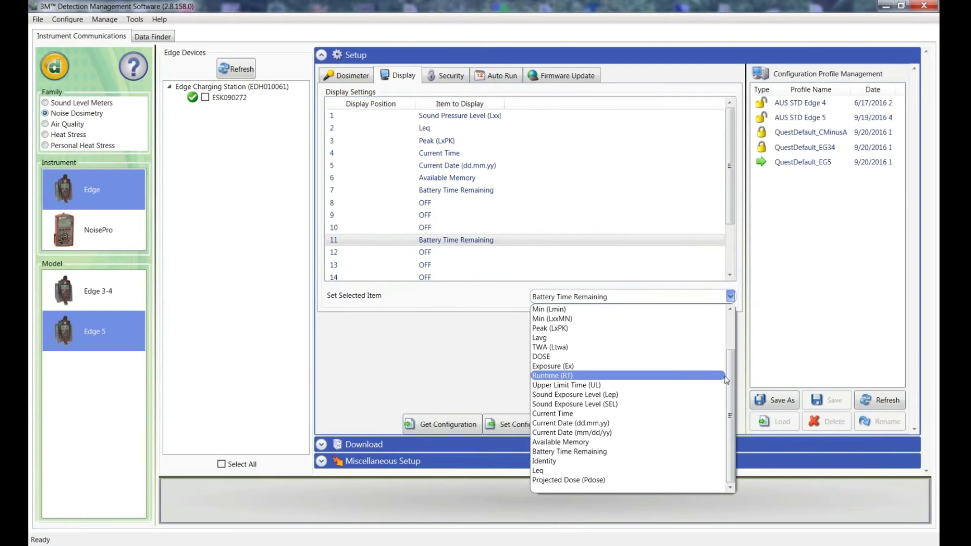
pyautogui.scroll(2, 627, 354)
pyautogui.click(615, 309)
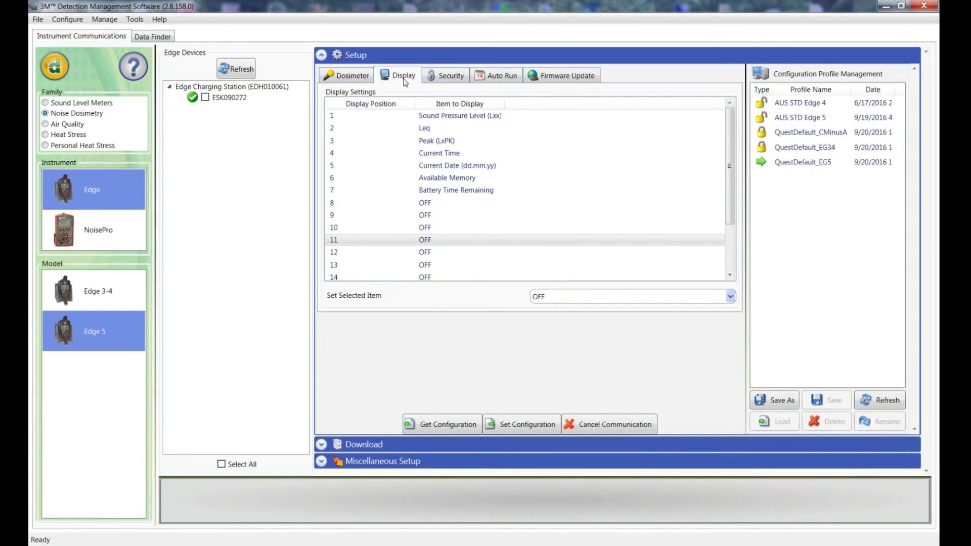
pyautogui.click(449, 80)
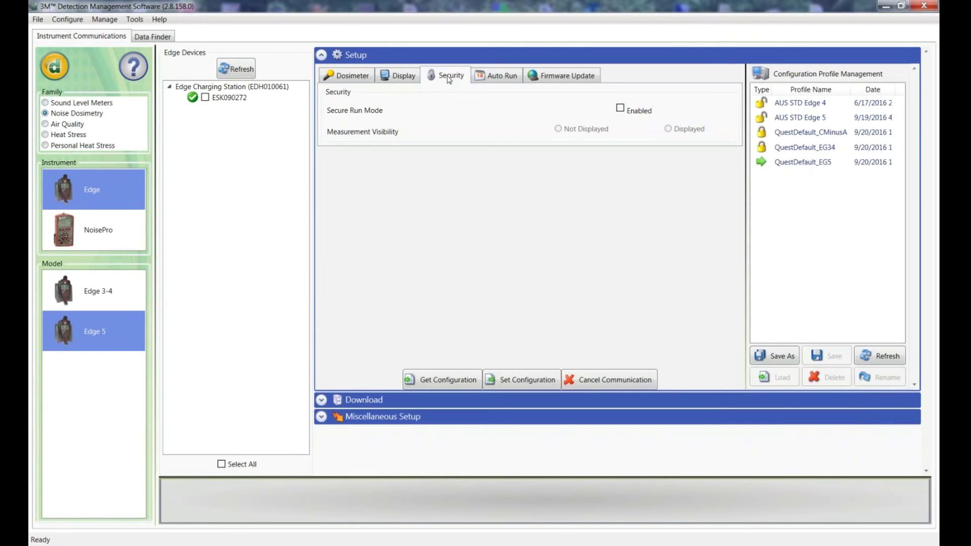
# - Review the Auto Run settings and the Firmware Update page, leaving everything unchanged
pyautogui.click(504, 80)
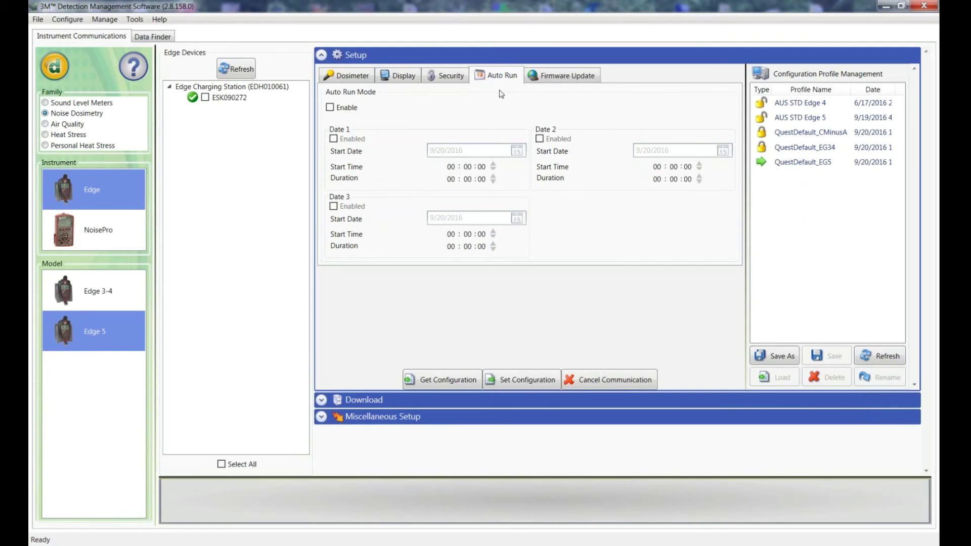
pyautogui.click(557, 78)
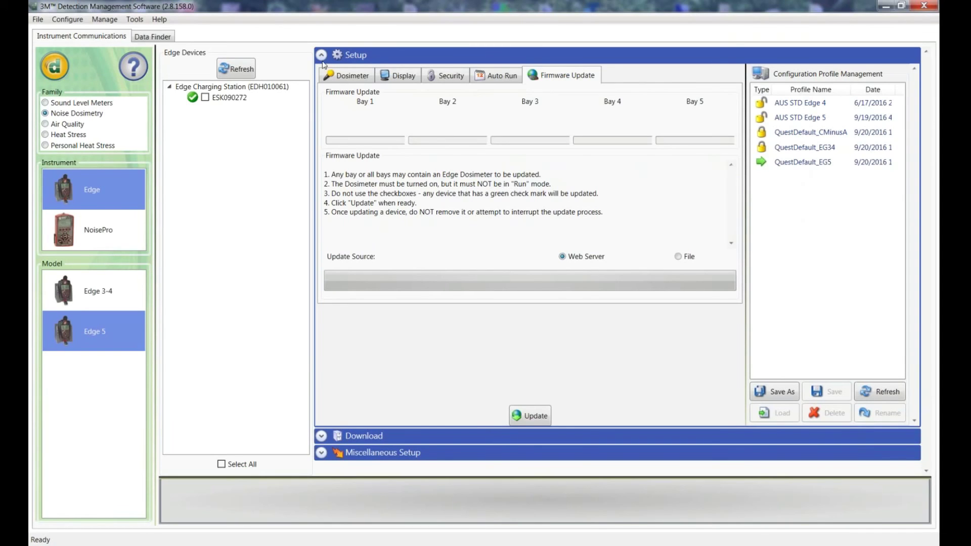
# - Save the Edge 5 dosimeter setup as a new profile named AUS STD
pyautogui.click(338, 74)
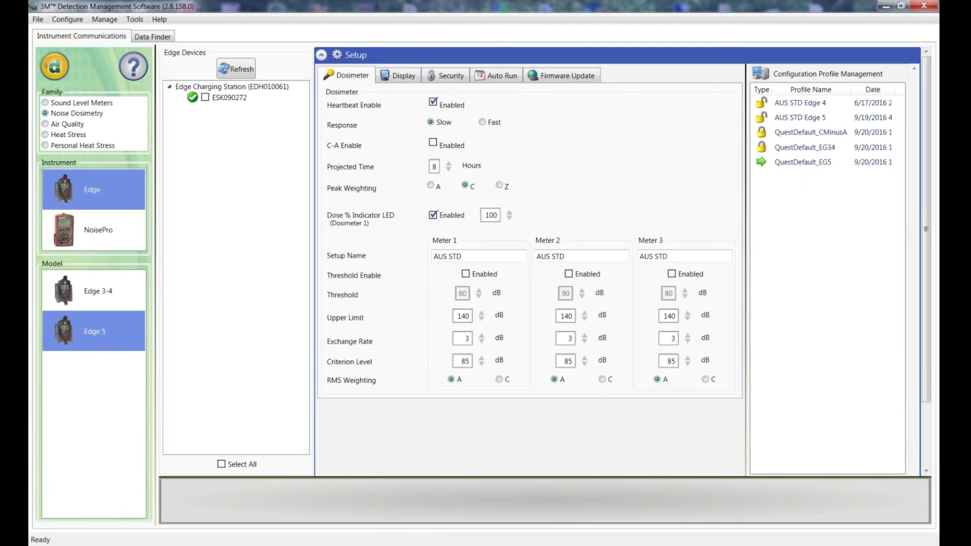
pyautogui.scroll(-3, 509, 396)
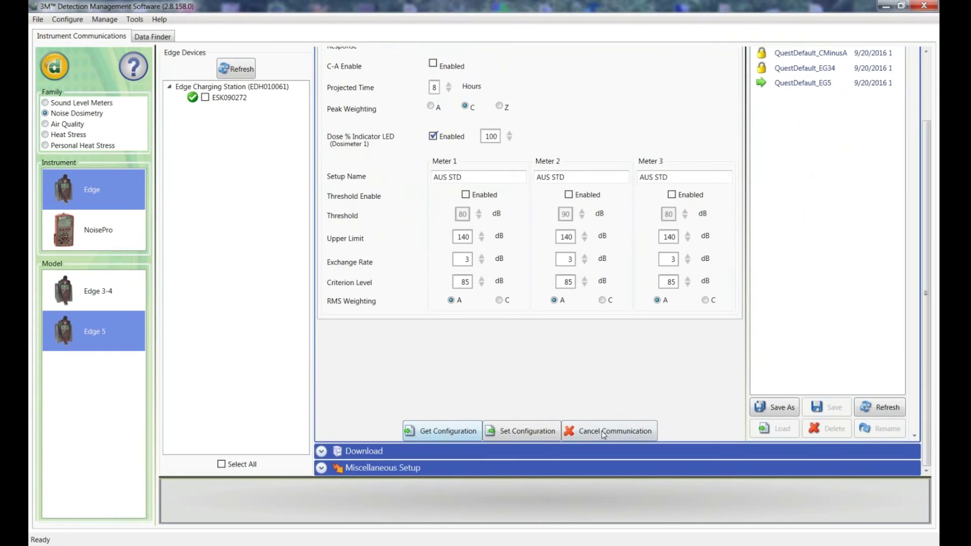
pyautogui.click(781, 413)
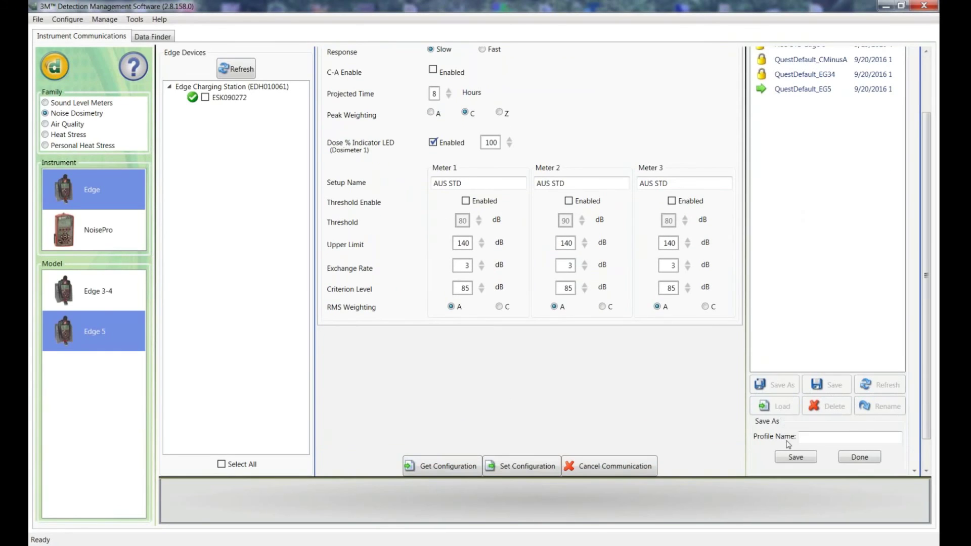
pyautogui.click(812, 435)
pyautogui.click(795, 459)
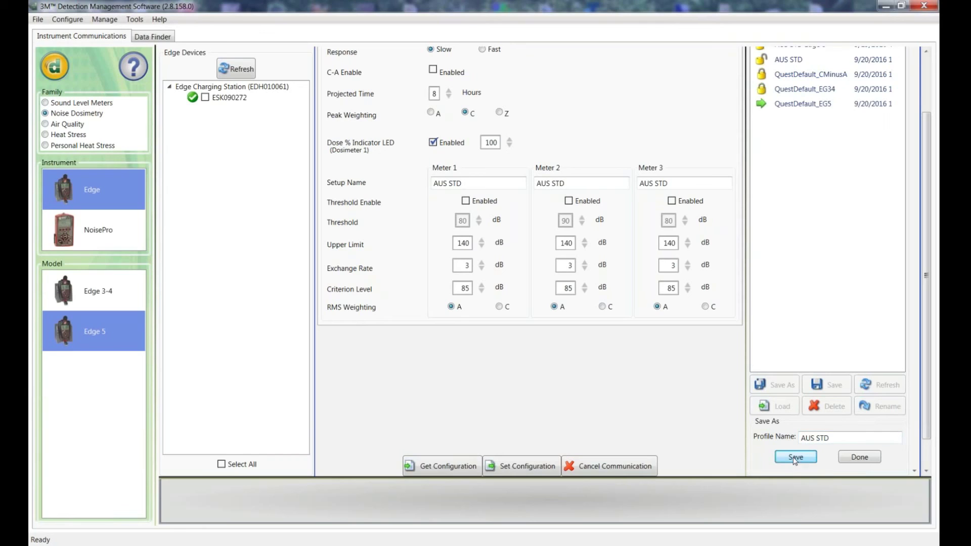
# - Set the AUS STD profile as the default profile
pyautogui.click(812, 63)
pyautogui.rightClick(812, 62)
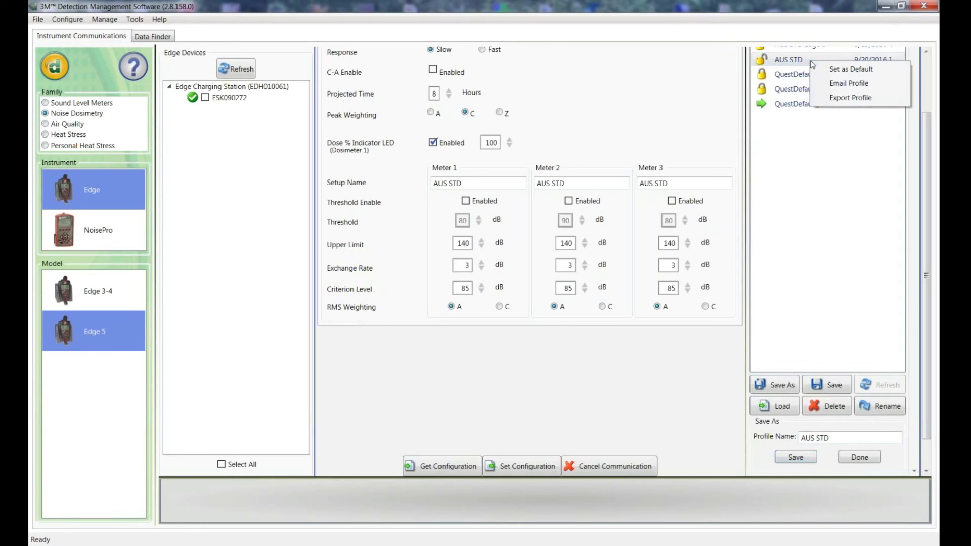
pyautogui.click(841, 71)
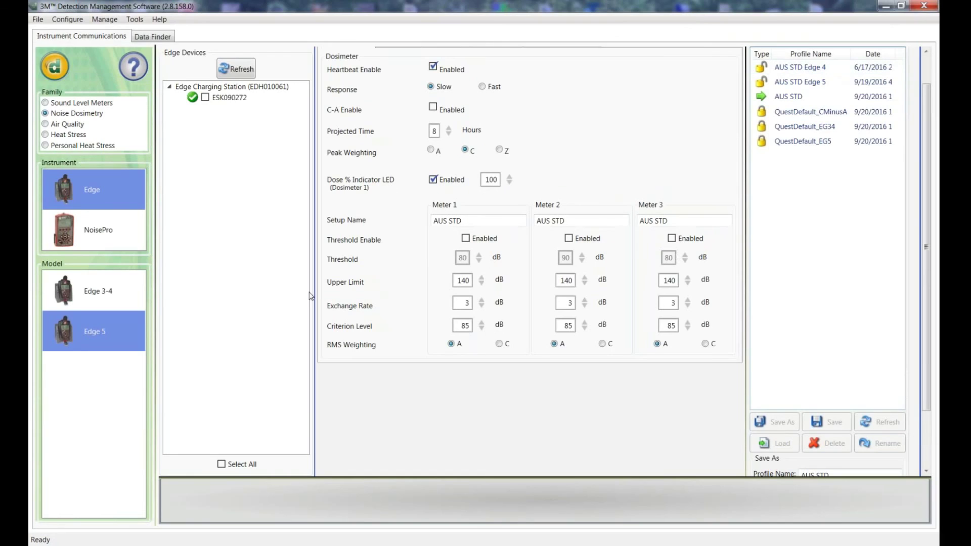
# - Send the AUS STD configuration to the dosimeter in charging-station bay 1, accepting the memory clear
pyautogui.click(206, 98)
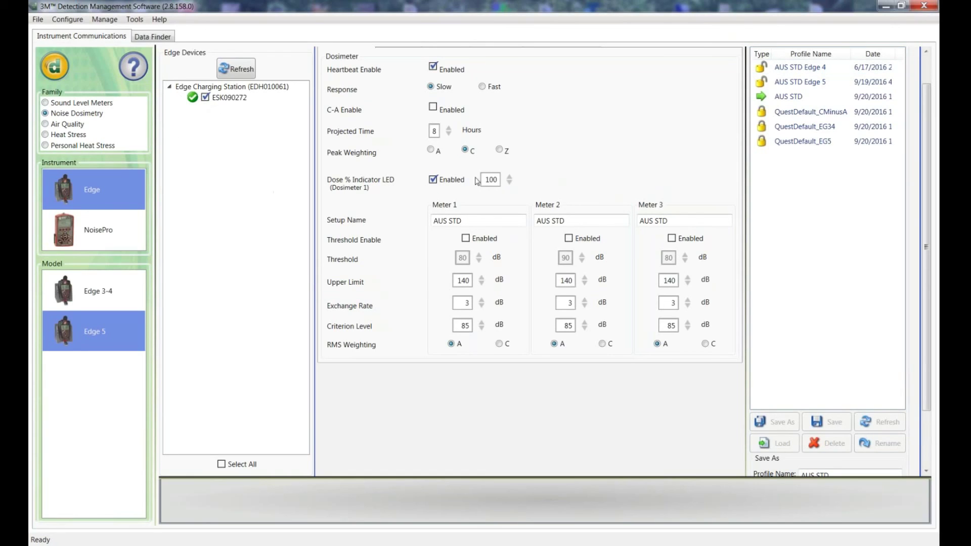
pyautogui.scroll(-3, 632, 164)
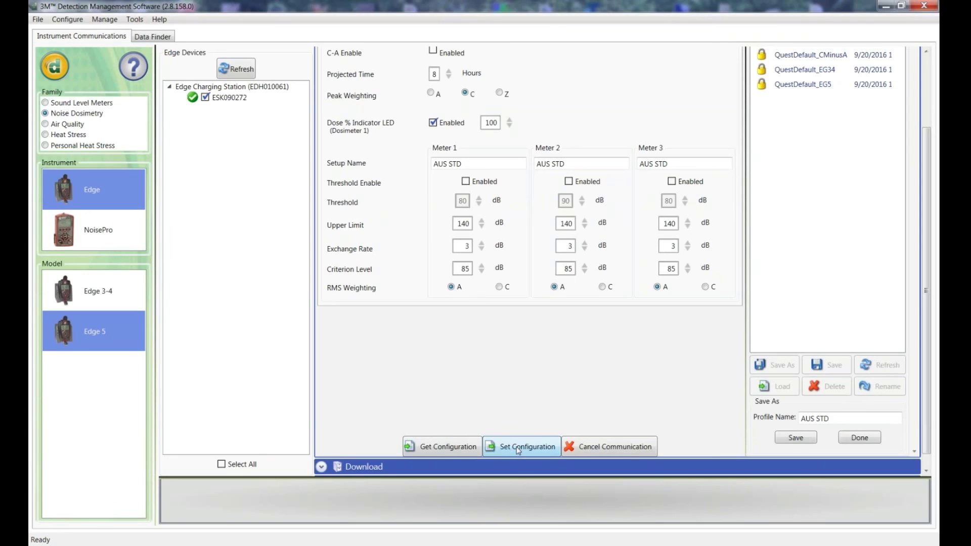
pyautogui.click(519, 449)
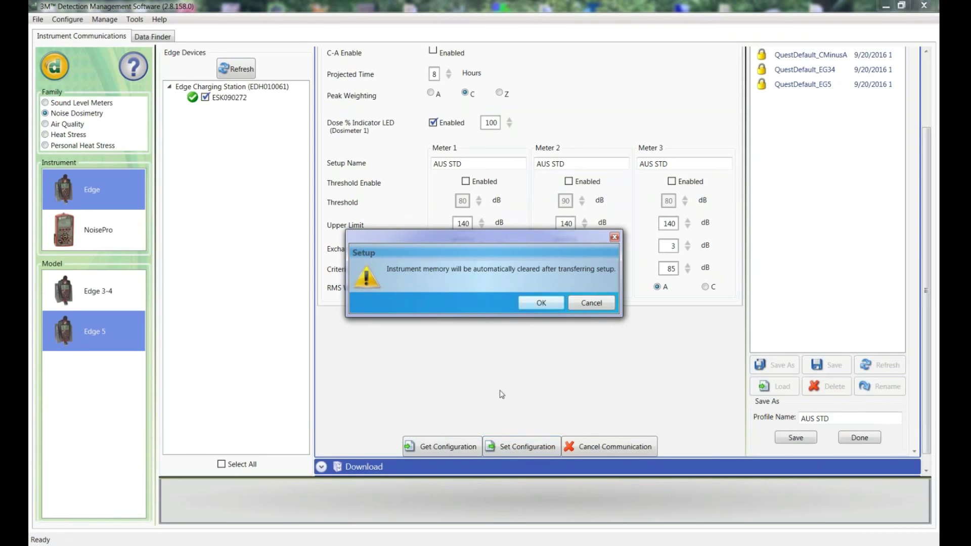
pyautogui.click(523, 300)
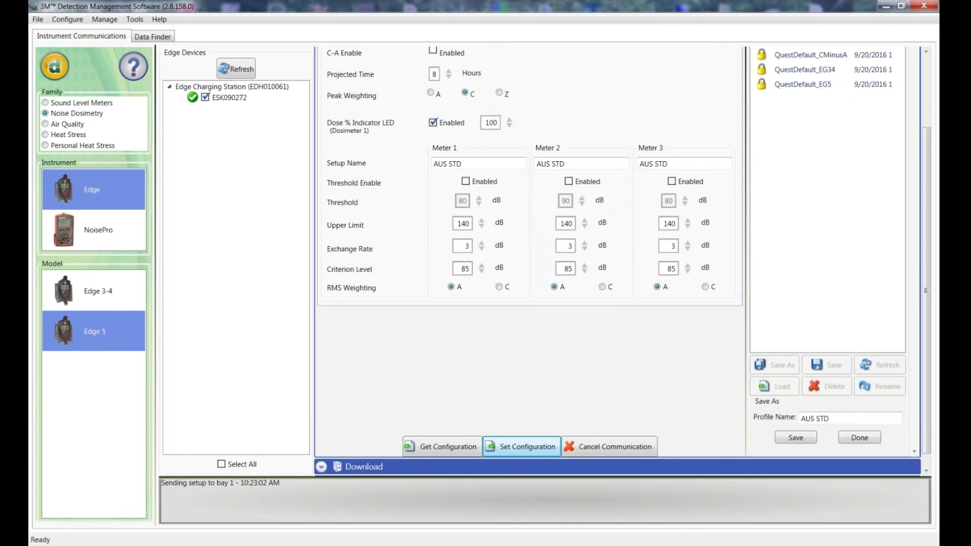